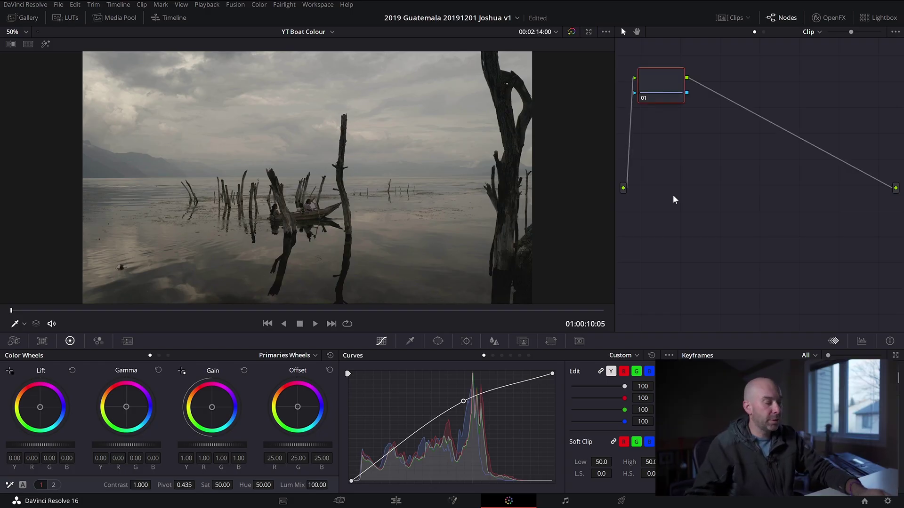
Step: Apply the DJI DLog-M to Rec709 LUT to node 01, compare it bypassed, and shift node 01 right
{"action": "left_click", "coordinate": [66, 19]}
{"action": "double_click", "coordinate": [128, 159]}
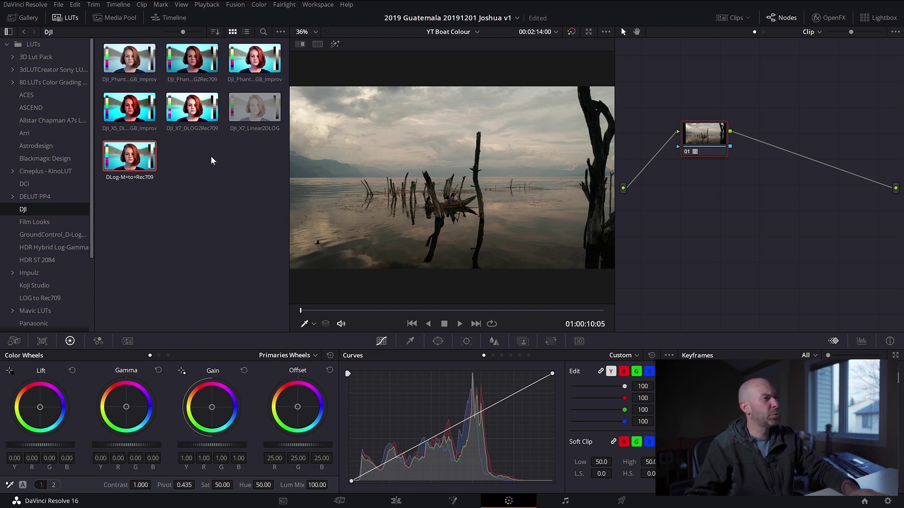
{"action": "left_click", "coordinate": [66, 17]}
{"action": "key", "text": "shift+d"}
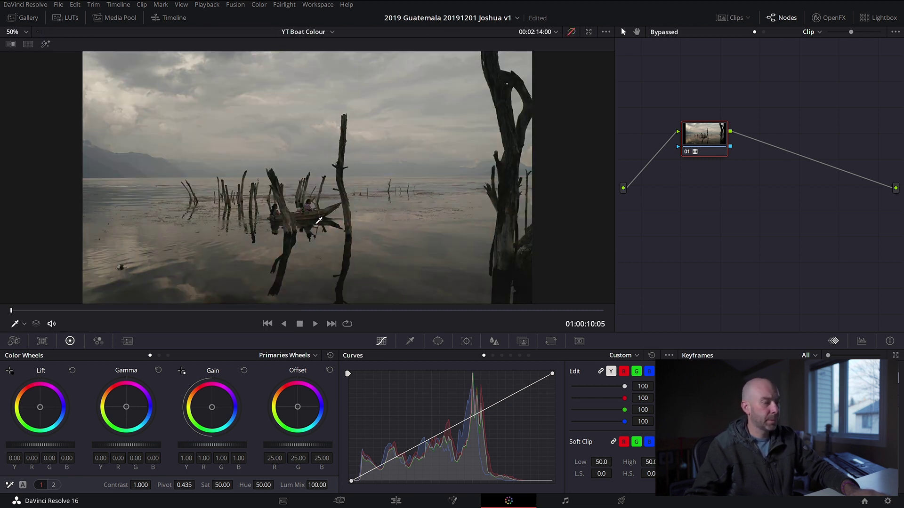
{"action": "key", "text": "shift+d"}
{"action": "key", "text": "shift+d"}
{"action": "key", "text": "shift+d"}
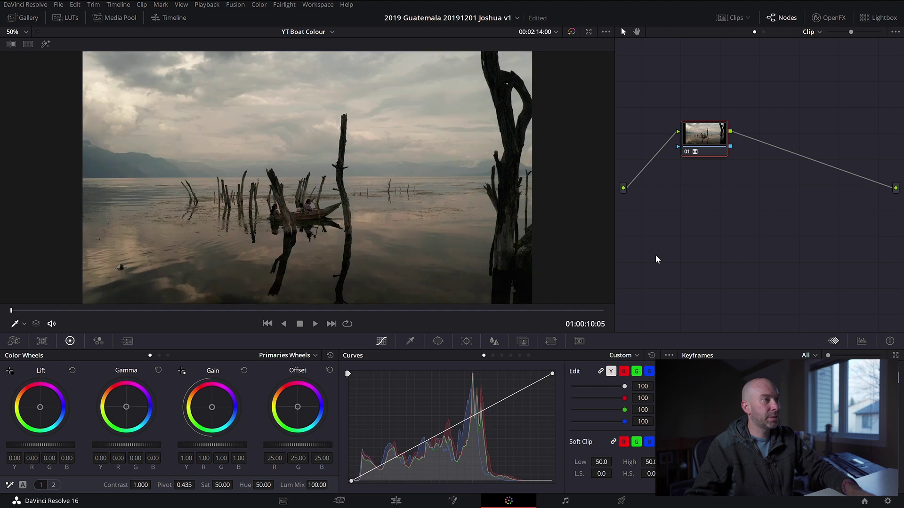
{"action": "left_click_drag", "start_coordinate": [703, 148], "coordinate": [839, 187]}
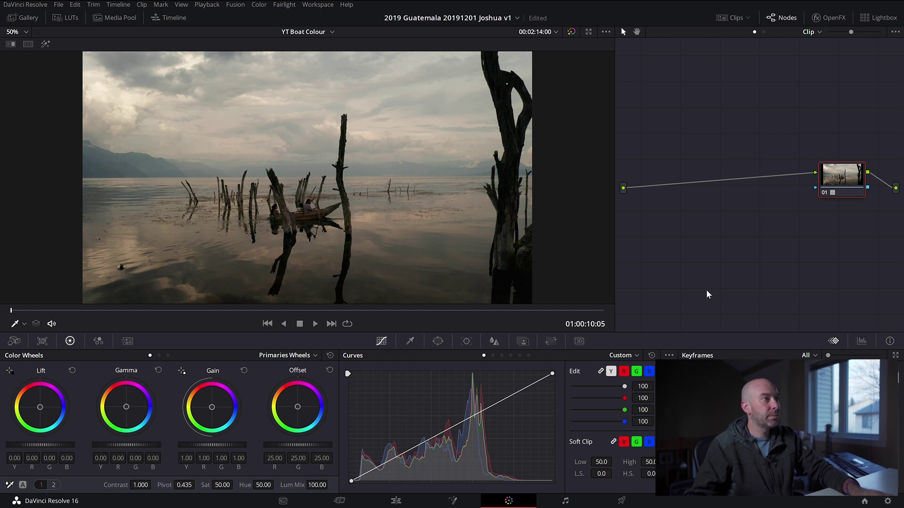
Step: Add node 02 ahead of node 01 and a parallel node 04 beside it
{"action": "key", "text": "alt+s"}
{"action": "key", "text": "ctrl+z"}
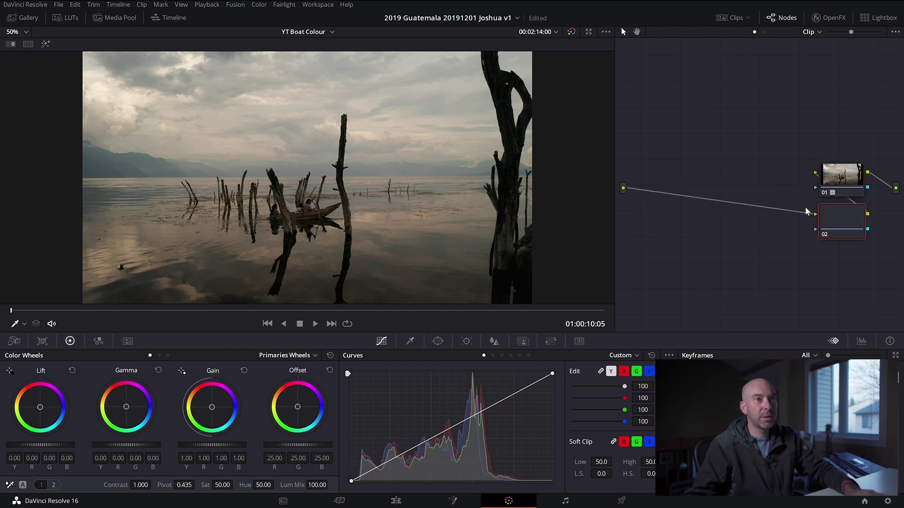
{"action": "key", "text": "shift+s"}
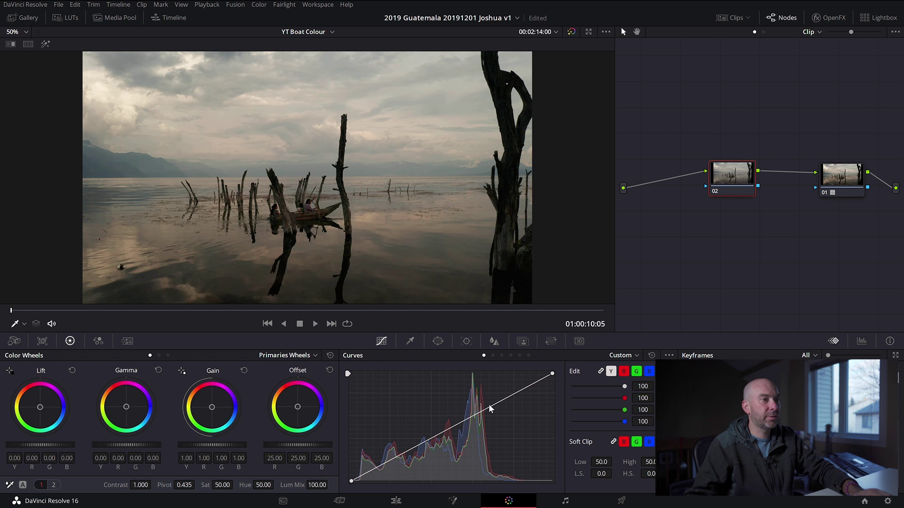
{"action": "mouse_move", "coordinate": [471, 409]}
{"action": "left_mouse_down"}
{"action": "mouse_move", "coordinate": [464, 398]}
{"action": "mouse_move", "coordinate": [447, 404]}
{"action": "mouse_move", "coordinate": [458, 396]}
{"action": "mouse_move", "coordinate": [472, 410]}
{"action": "left_mouse_up"}
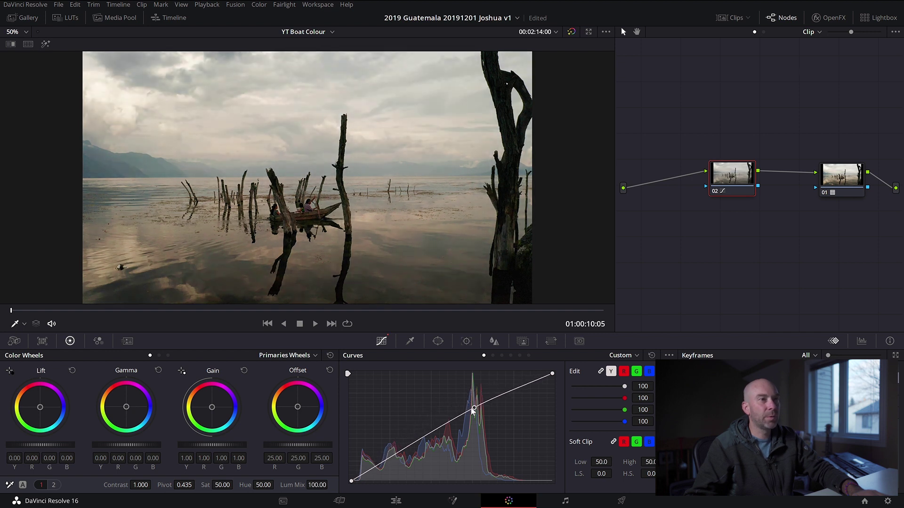
{"action": "left_click_drag", "start_coordinate": [732, 176], "coordinate": [674, 132]}
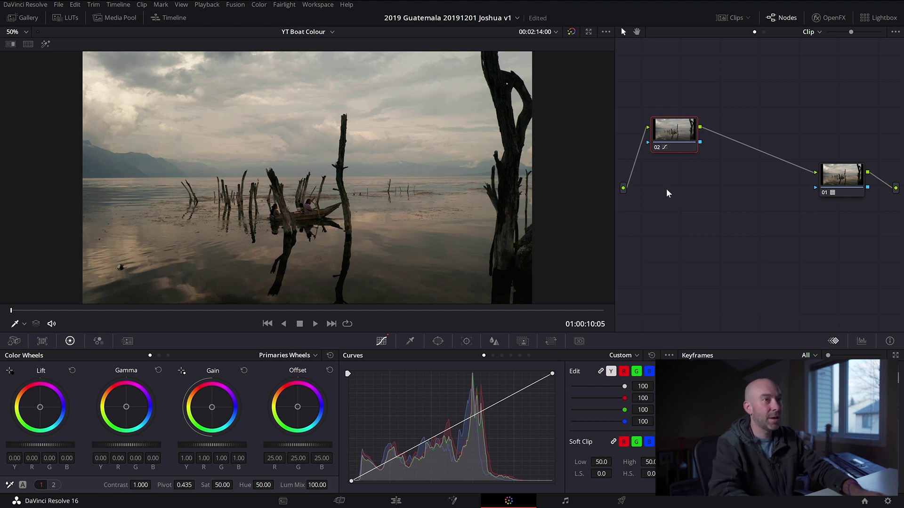
{"action": "key", "text": "alt+l"}
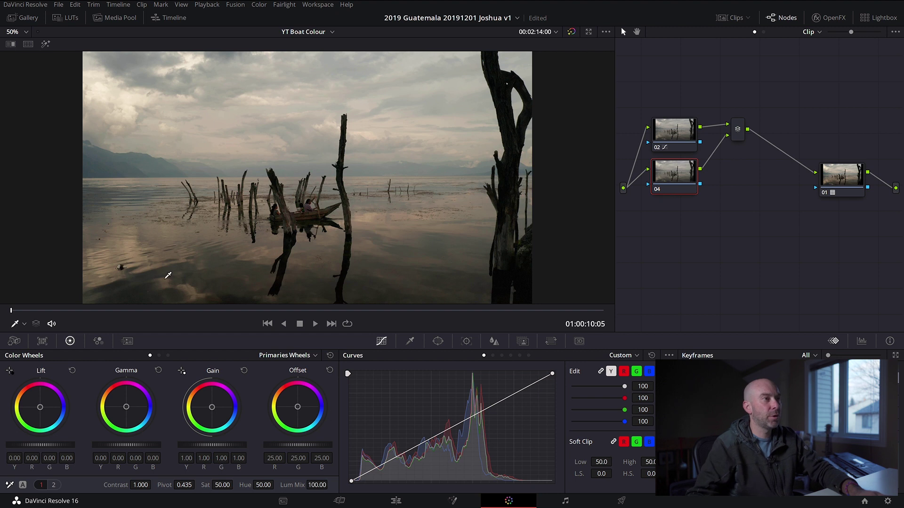
Step: Label node 02 'Sky' and node 04 'Lake'
{"action": "left_click", "coordinate": [670, 147]}
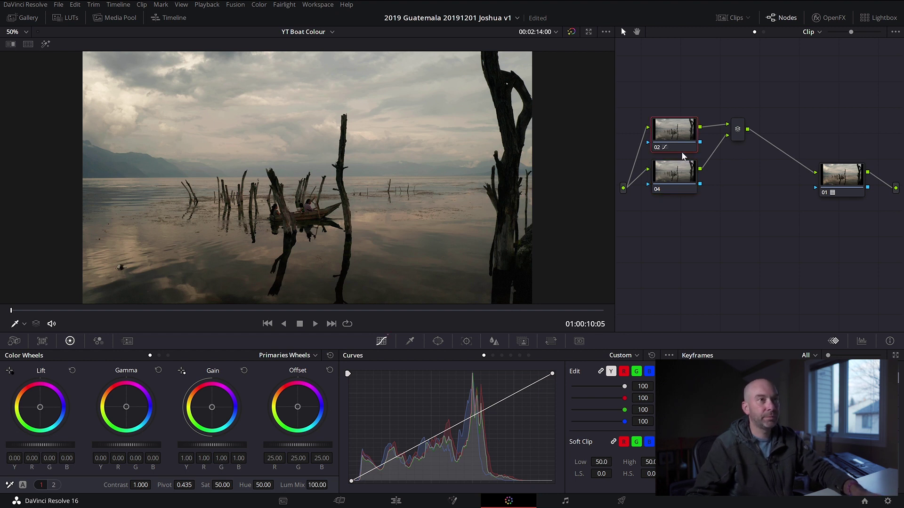
{"action": "type", "text": "Sky"}
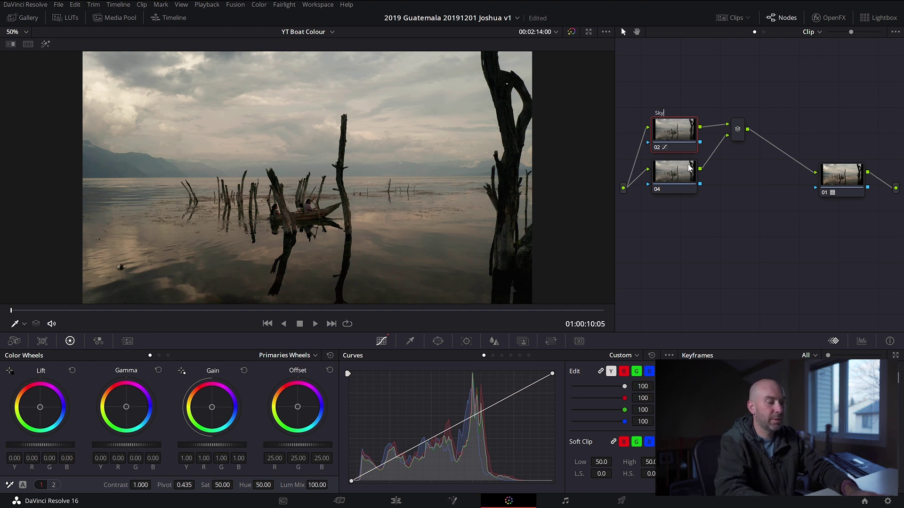
{"action": "key", "text": "Return"}
{"action": "left_click", "coordinate": [664, 188]}
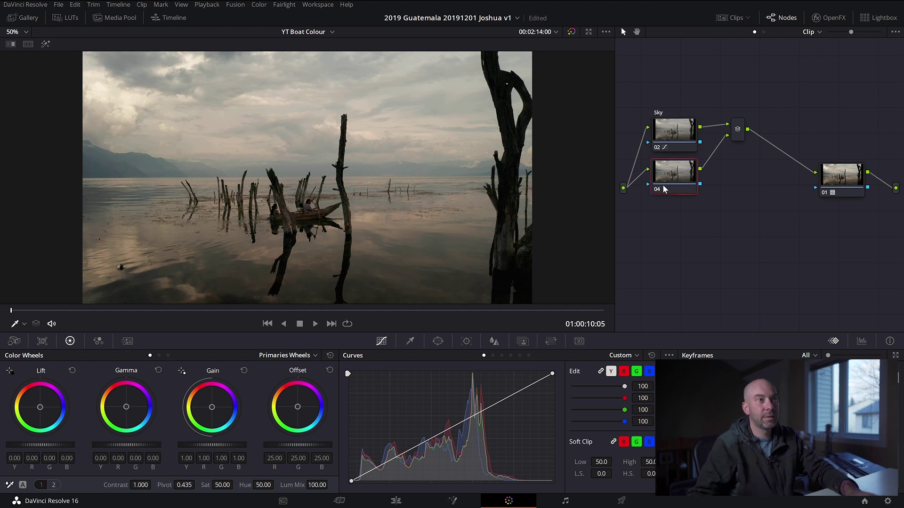
{"action": "type", "text": "Lake"}
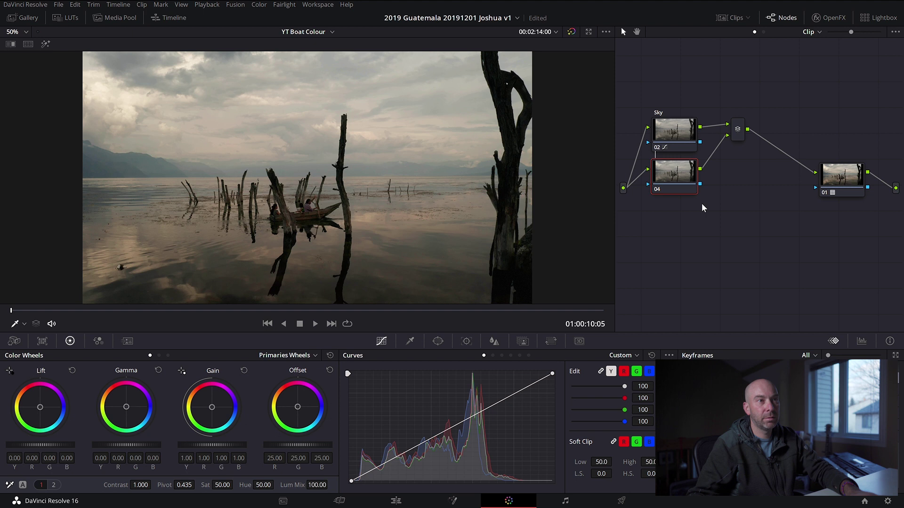
{"action": "key", "text": "Return"}
Step: Add a gradient window to the Sky node, leveled along the horizon with softness 2.27
{"action": "key", "text": "ctrl+z"}
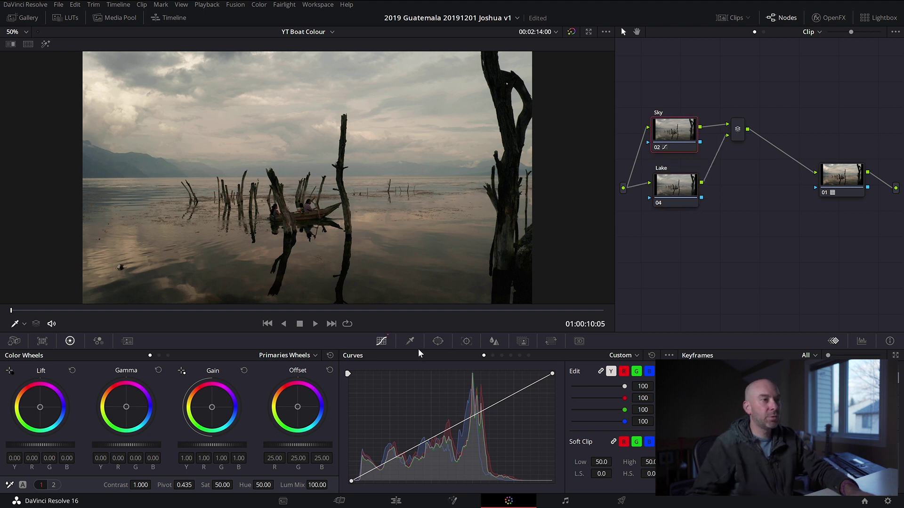
{"action": "left_click", "coordinate": [437, 341]}
{"action": "left_click", "coordinate": [357, 480]}
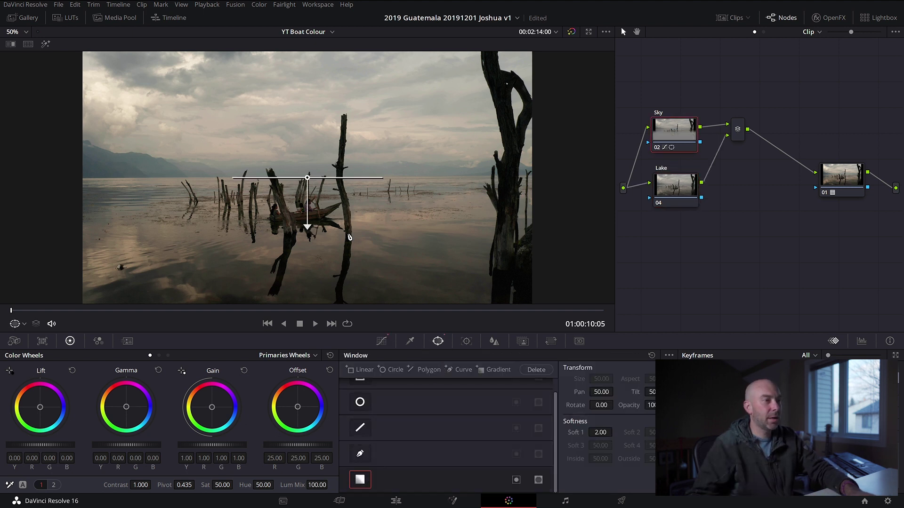
{"action": "left_click_drag", "start_coordinate": [308, 183], "coordinate": [169, 168]}
{"action": "key", "text": "shift+h"}
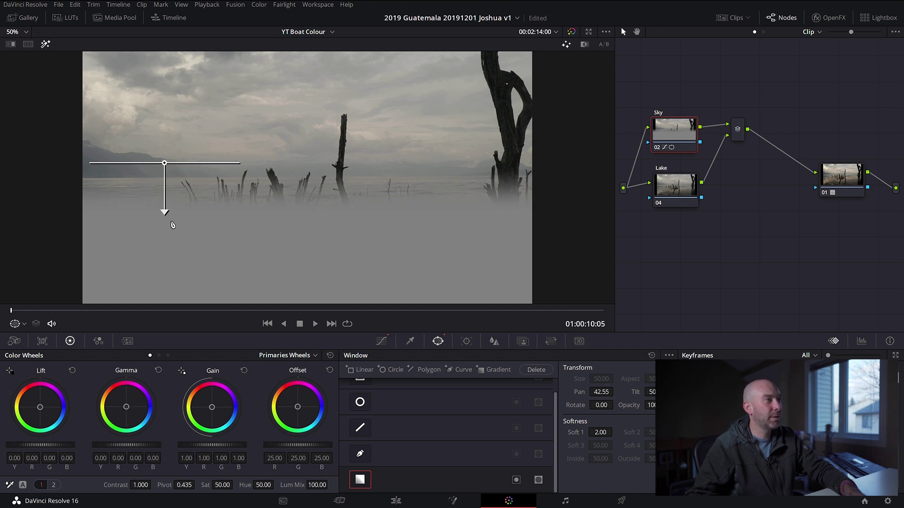
{"action": "left_click_drag", "start_coordinate": [173, 225], "coordinate": [168, 218]}
{"action": "left_click_drag", "start_coordinate": [170, 164], "coordinate": [164, 155]}
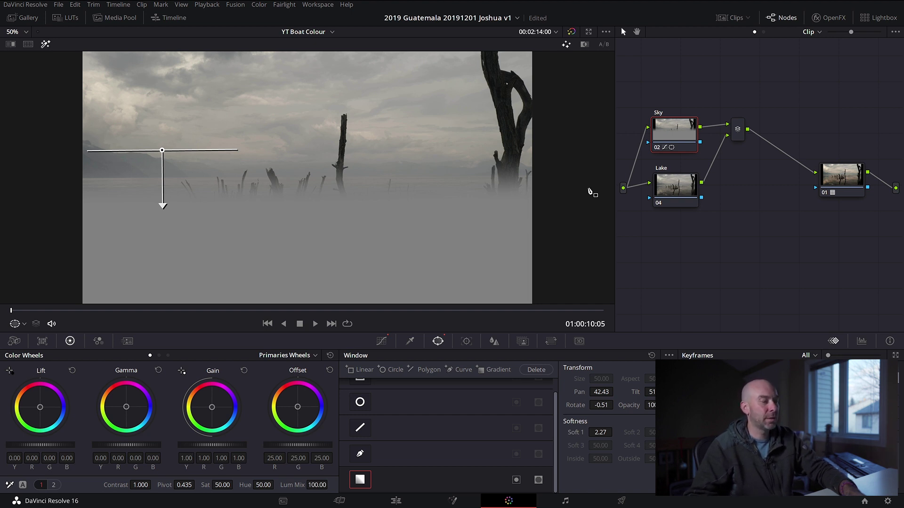
{"action": "key", "text": "shift+h"}
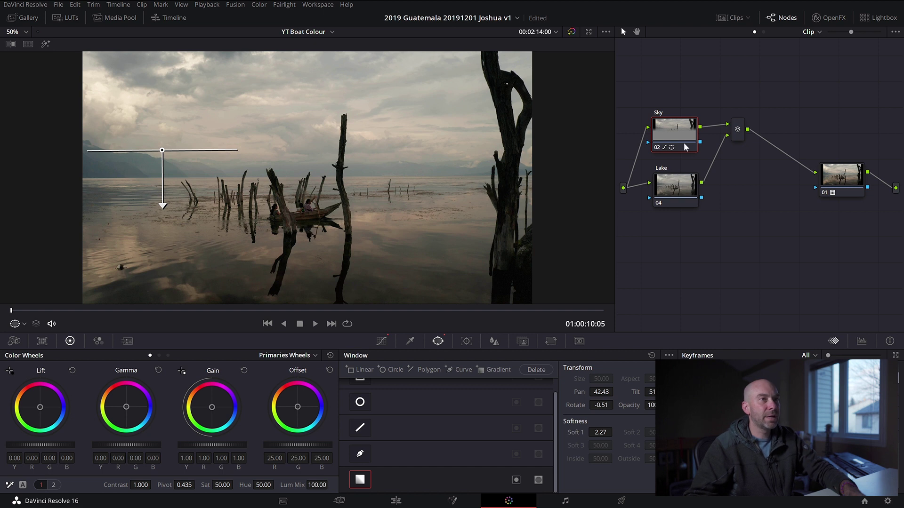
Step: Add curve points on the Sky node to raise the highlights and pull the lower tones down
{"action": "left_click_drag", "start_coordinate": [686, 147], "coordinate": [689, 147]}
{"action": "left_click", "coordinate": [382, 341]}
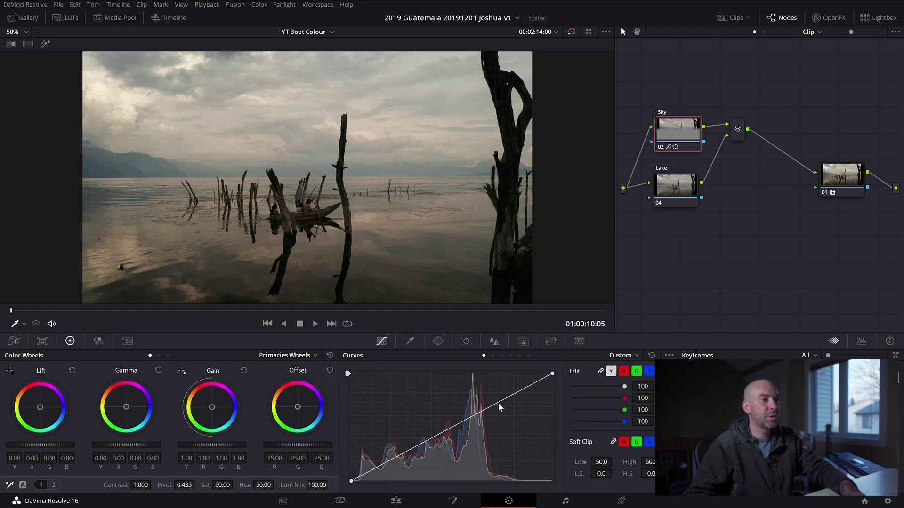
{"action": "left_click_drag", "start_coordinate": [487, 408], "coordinate": [486, 404]}
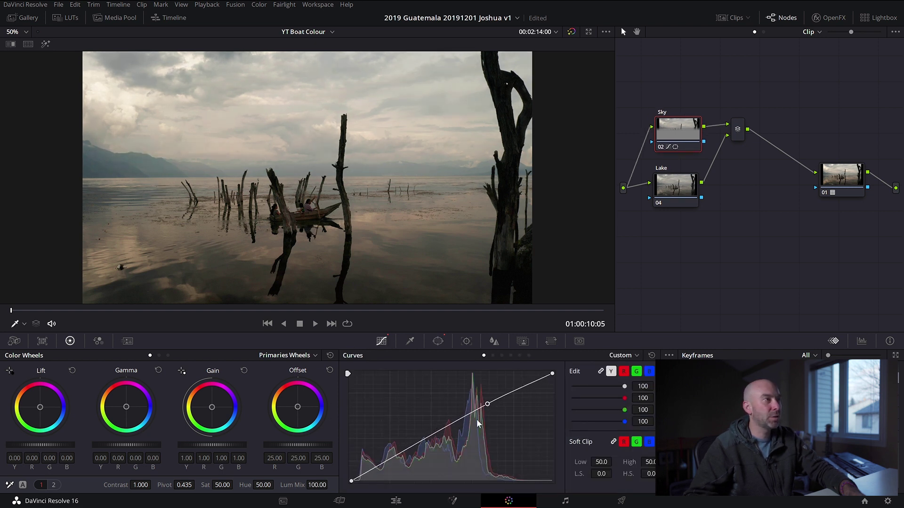
{"action": "left_click_drag", "start_coordinate": [433, 438], "coordinate": [425, 457]}
{"action": "left_click", "coordinate": [450, 437]}
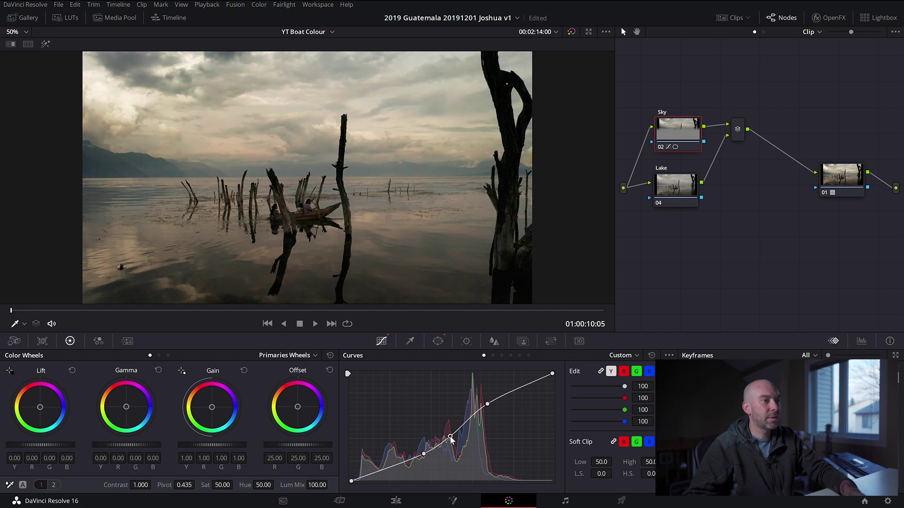
{"action": "left_click_drag", "start_coordinate": [424, 456], "coordinate": [419, 459]}
Step: Move the Lake node right and feed the Sky node's key output into it
{"action": "left_click", "coordinate": [677, 191]}
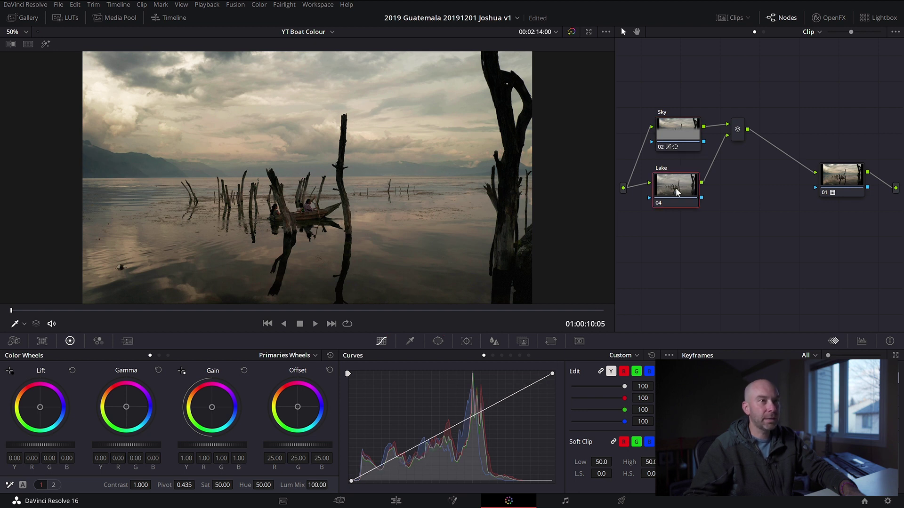
{"action": "left_click_drag", "start_coordinate": [676, 189], "coordinate": [717, 193]}
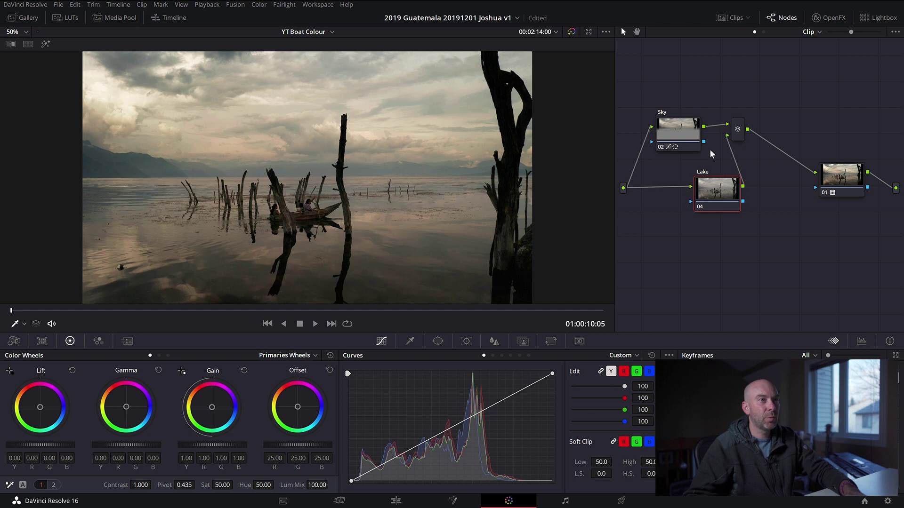
{"action": "left_click", "coordinate": [672, 133]}
{"action": "left_click_drag", "start_coordinate": [703, 142], "coordinate": [690, 202]}
{"action": "left_click_drag", "start_coordinate": [720, 202], "coordinate": [737, 199]}
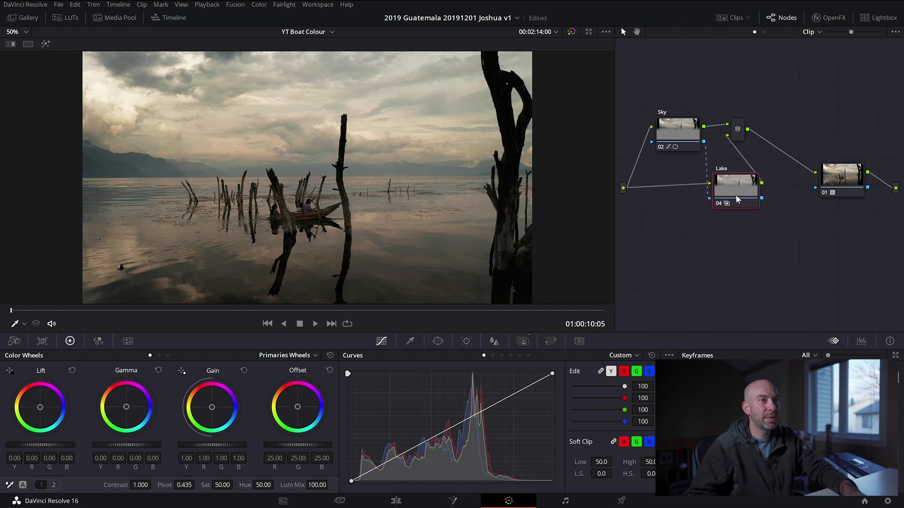
Step: Invert the Lake node's key so it affects only the lake, then tidy its position
{"action": "left_click", "coordinate": [523, 341]}
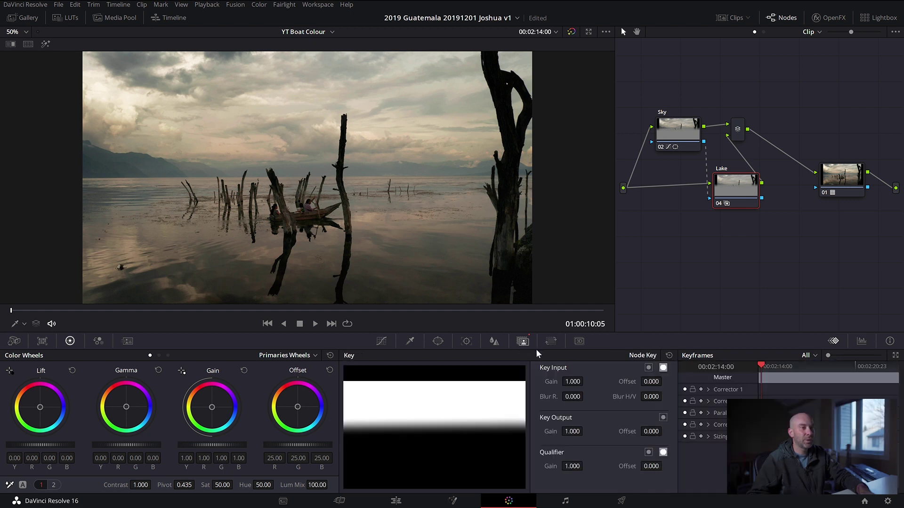
{"action": "left_click", "coordinate": [664, 419]}
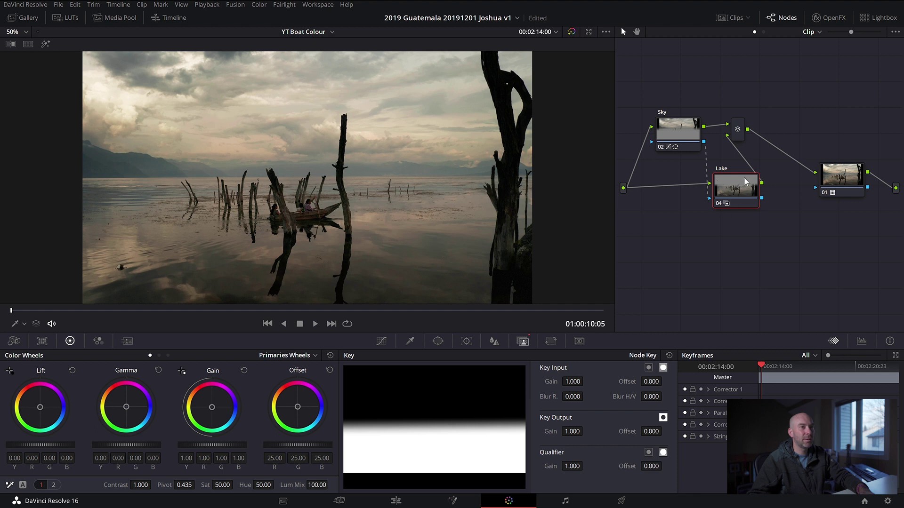
{"action": "left_click_drag", "start_coordinate": [741, 191], "coordinate": [730, 198]}
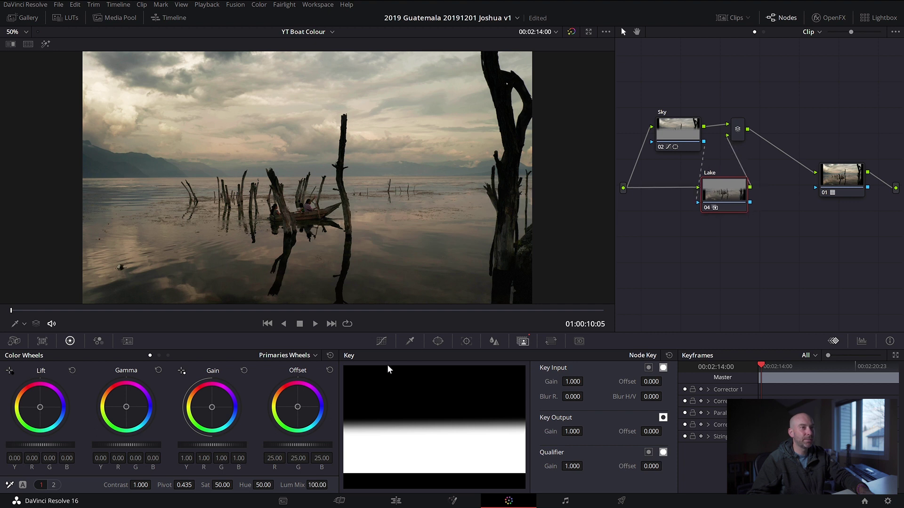
Step: Lift the Lake node's luma curve and add a lower point pulled down to keep shadows dark
{"action": "left_click", "coordinate": [381, 341]}
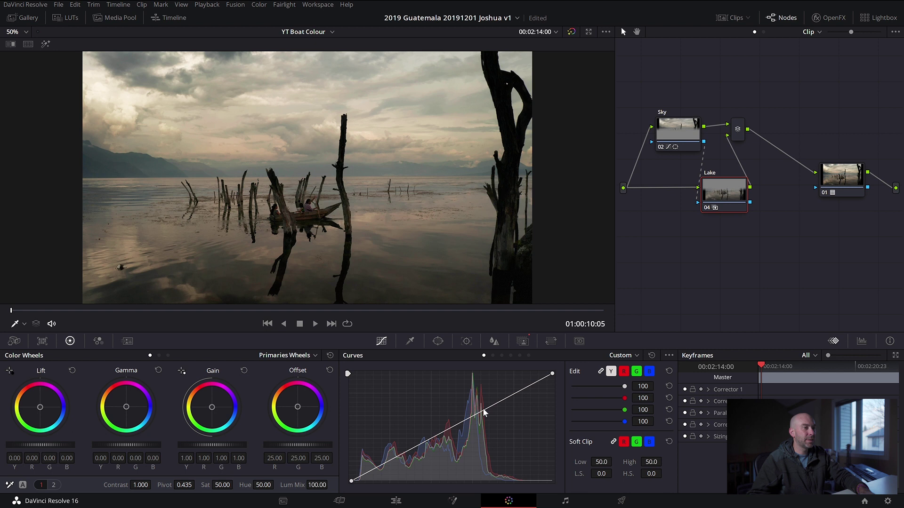
{"action": "left_click_drag", "start_coordinate": [485, 413], "coordinate": [462, 396]}
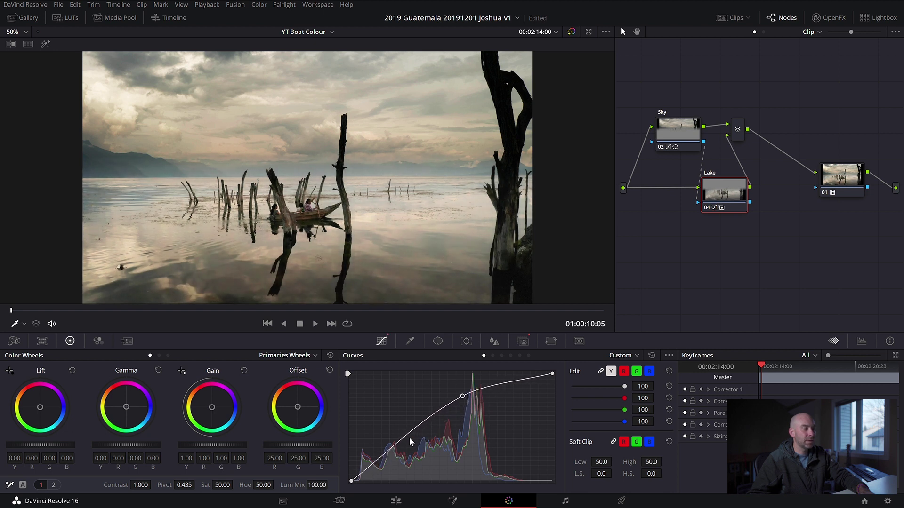
{"action": "left_click", "coordinate": [383, 458]}
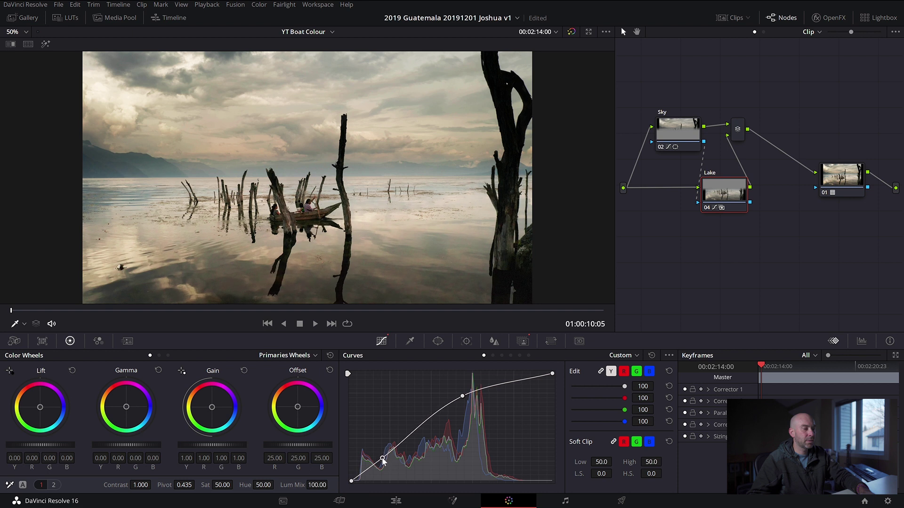
{"action": "left_click_drag", "start_coordinate": [382, 460], "coordinate": [380, 461]}
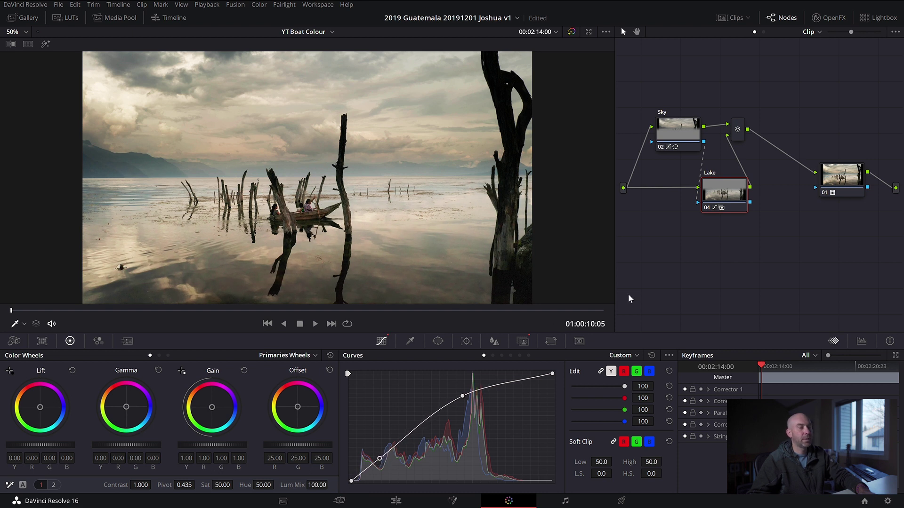
{"action": "left_click_drag", "start_coordinate": [678, 129], "coordinate": [672, 126]}
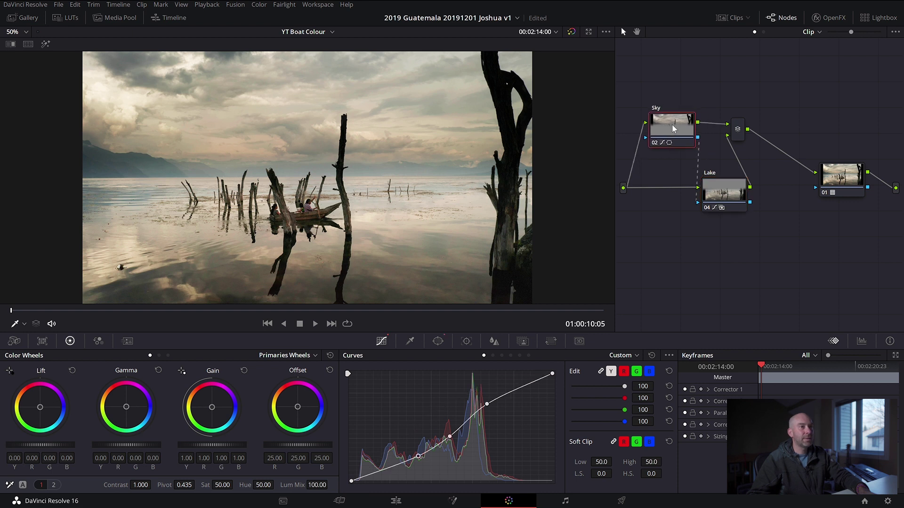
{"action": "left_click_drag", "start_coordinate": [716, 204], "coordinate": [695, 220]}
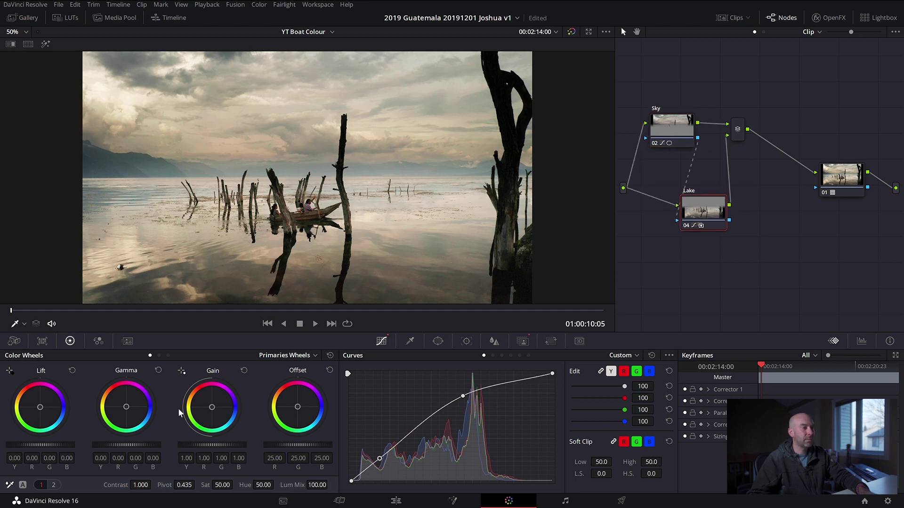
Step: Nudge the Sky node's gamma wheel toward pink and display the vectorscope
{"action": "left_click", "coordinate": [668, 136]}
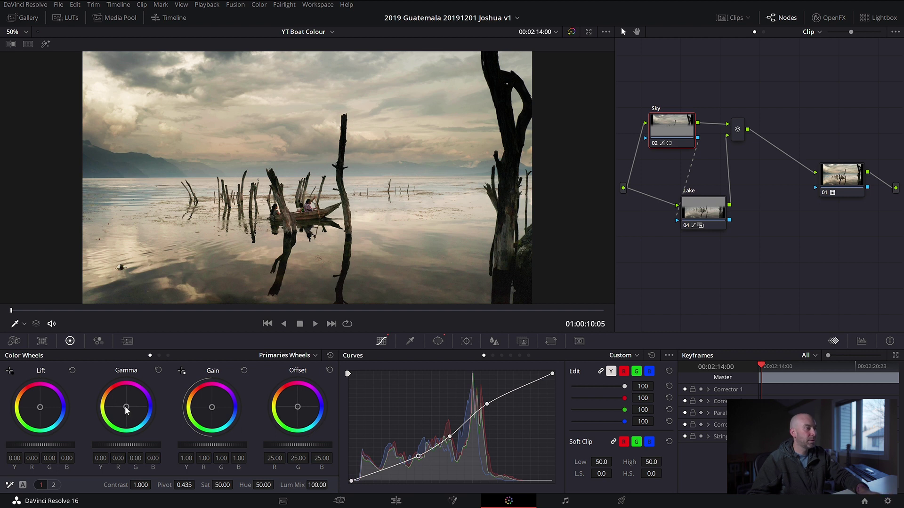
{"action": "left_click_drag", "start_coordinate": [125, 409], "coordinate": [124, 406]}
{"action": "left_click", "coordinate": [889, 341]}
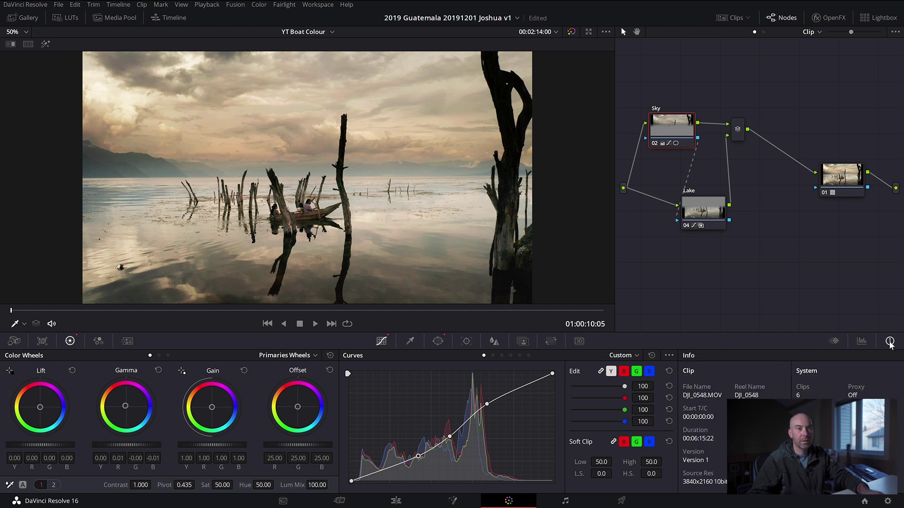
{"action": "left_click", "coordinate": [861, 341]}
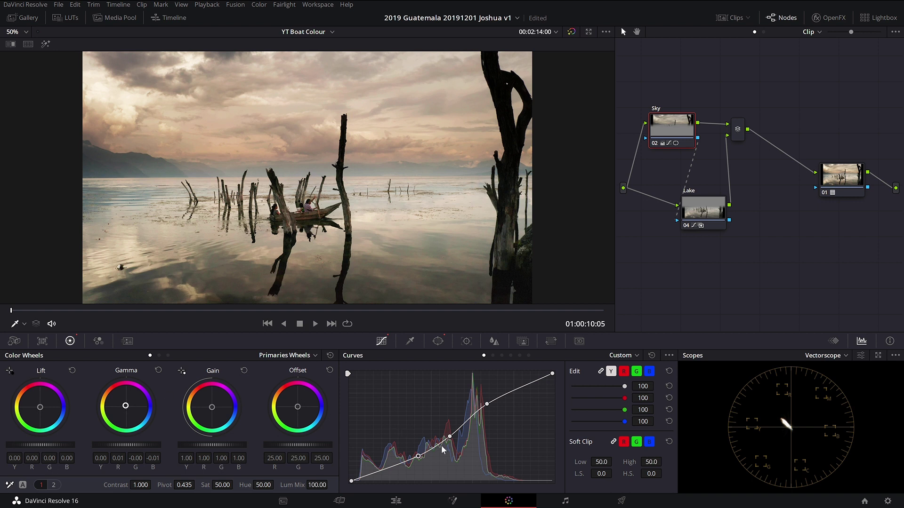
Step: Lower the Sky curve's bottom points slightly and compare against the ungraded clip
{"action": "left_click_drag", "start_coordinate": [417, 457], "coordinate": [413, 461]}
{"action": "left_click_drag", "start_coordinate": [450, 438], "coordinate": [451, 440]}
{"action": "key", "text": "shift+d"}
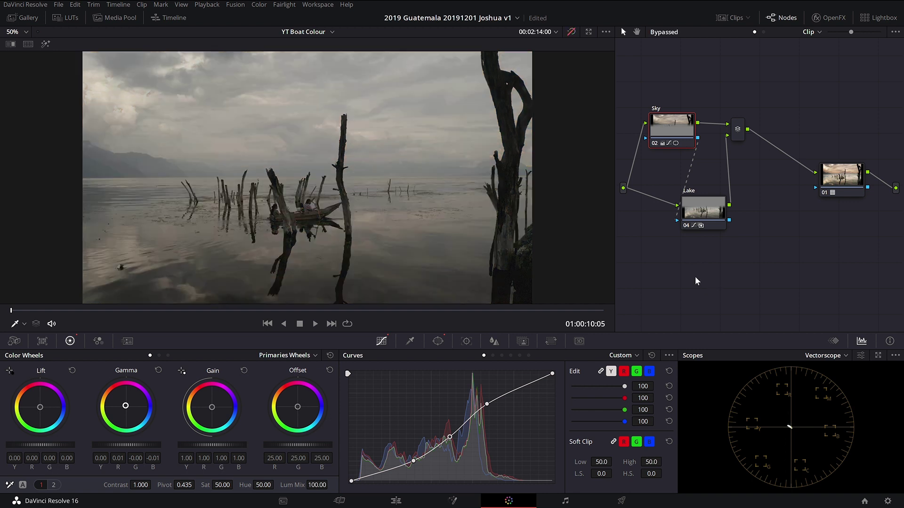
{"action": "key", "text": "shift+d"}
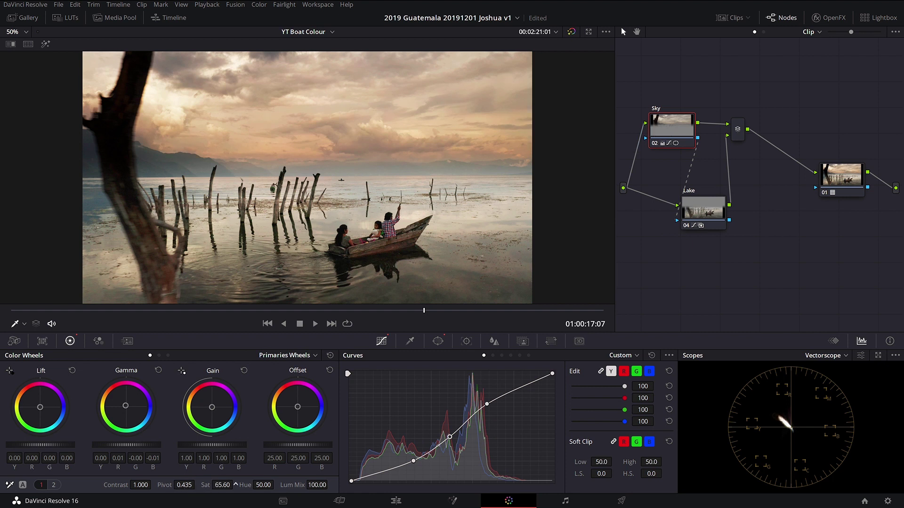
Step: Compare Sky (saturation 70.60) and Lake (61.60) contributions by toggling each node and the whole grade
{"action": "key", "text": "shift+apostrophe"}
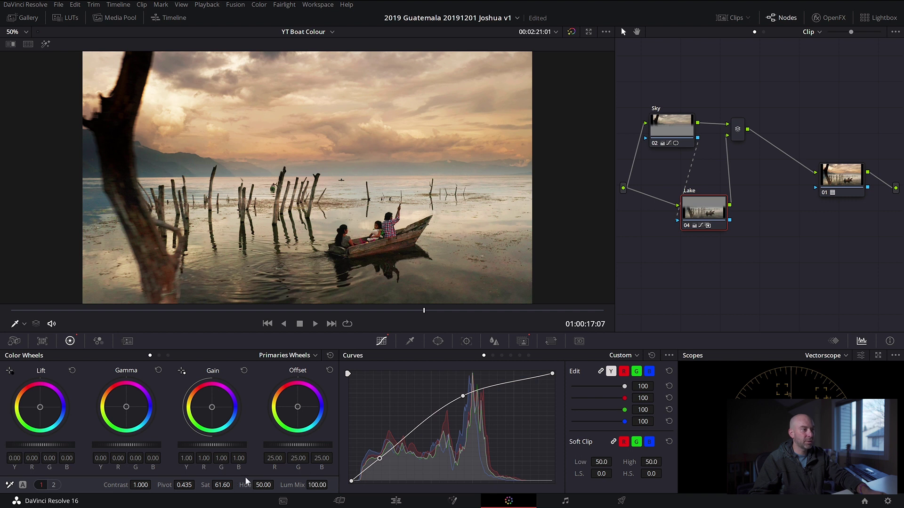
{"action": "key", "text": "shift+semicolon"}
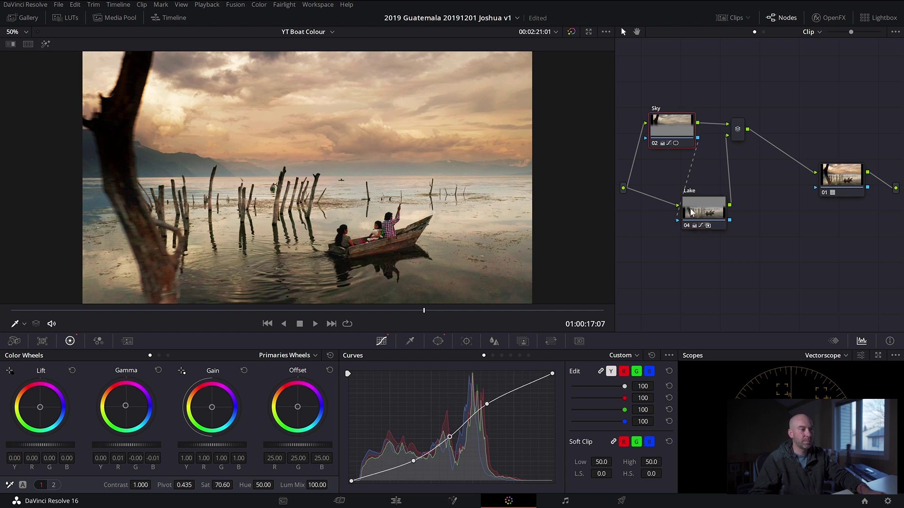
{"action": "key", "text": "ctrl+d"}
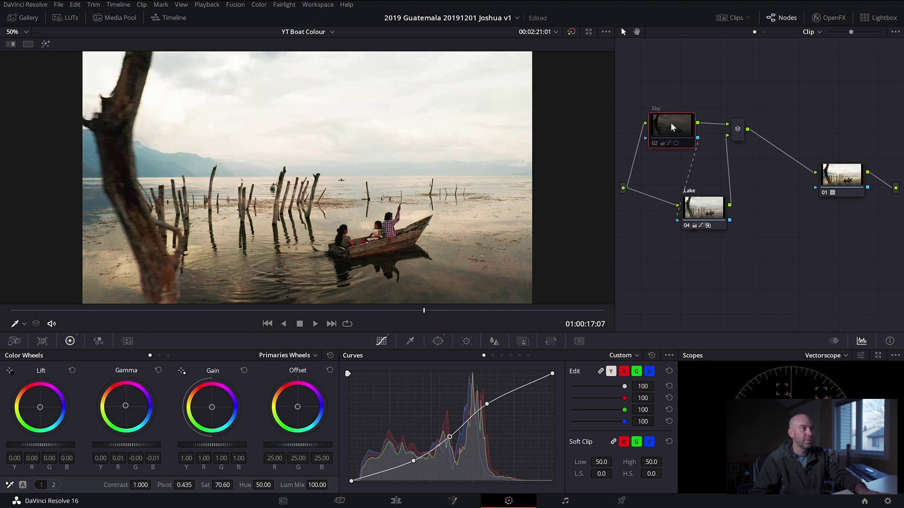
{"action": "key", "text": "ctrl+d"}
{"action": "key", "text": "ctrl+d"}
{"action": "key", "text": "ctrl+d"}
{"action": "left_click", "coordinate": [709, 216]}
{"action": "key", "text": "ctrl+d"}
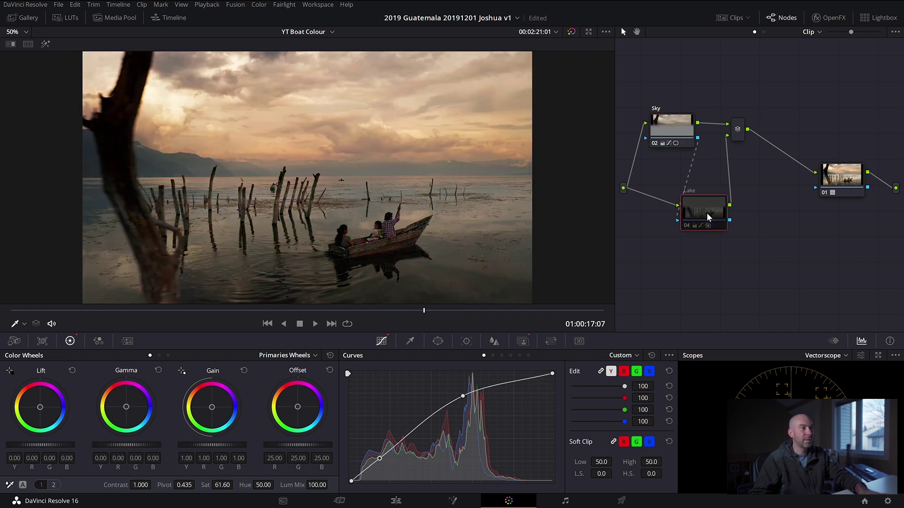
{"action": "key", "text": "ctrl+d"}
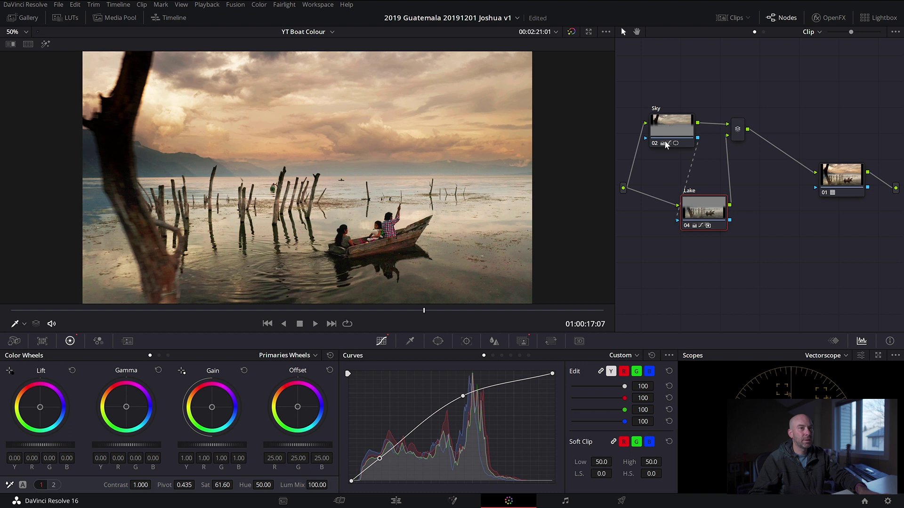
{"action": "left_click", "coordinate": [671, 127]}
{"action": "key", "text": "shift+d"}
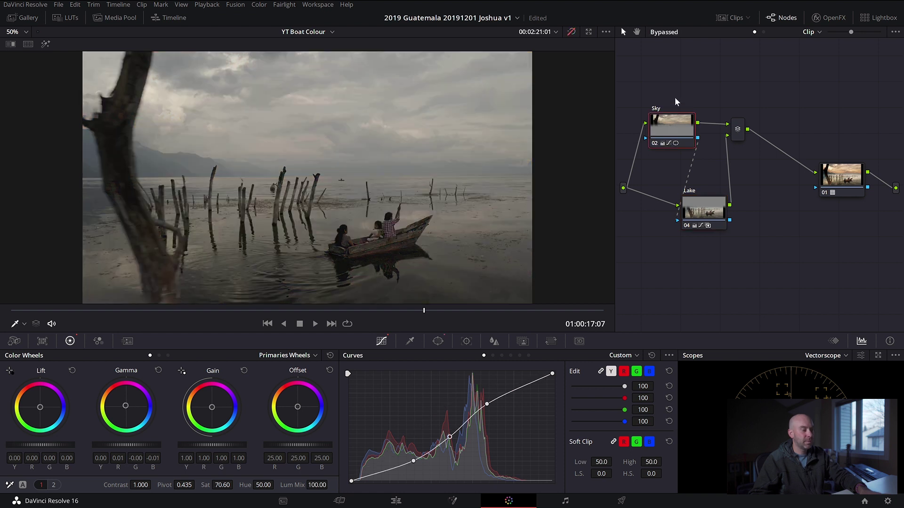
{"action": "key", "text": "shift+d"}
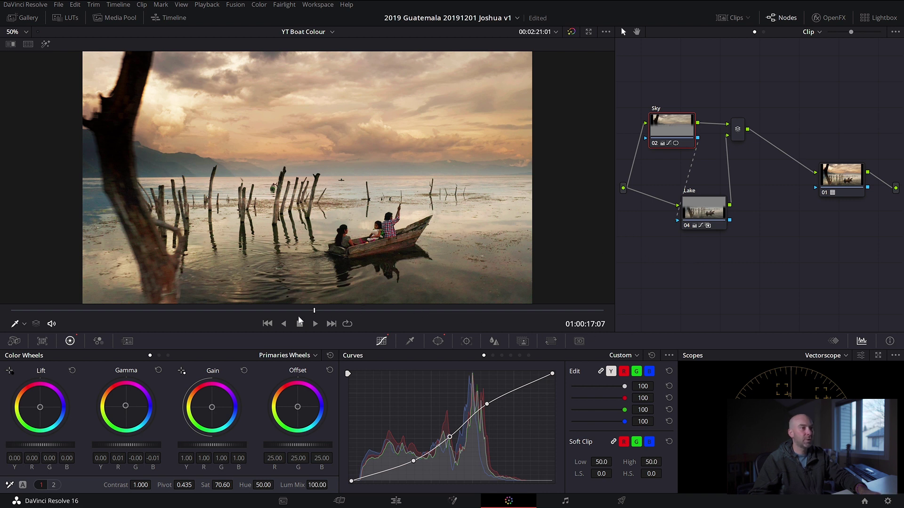
Step: Return to the tall-tree frame at 00:02:18:11, highlight the sky key, and open the qualifier
{"action": "left_click", "coordinate": [273, 311]}
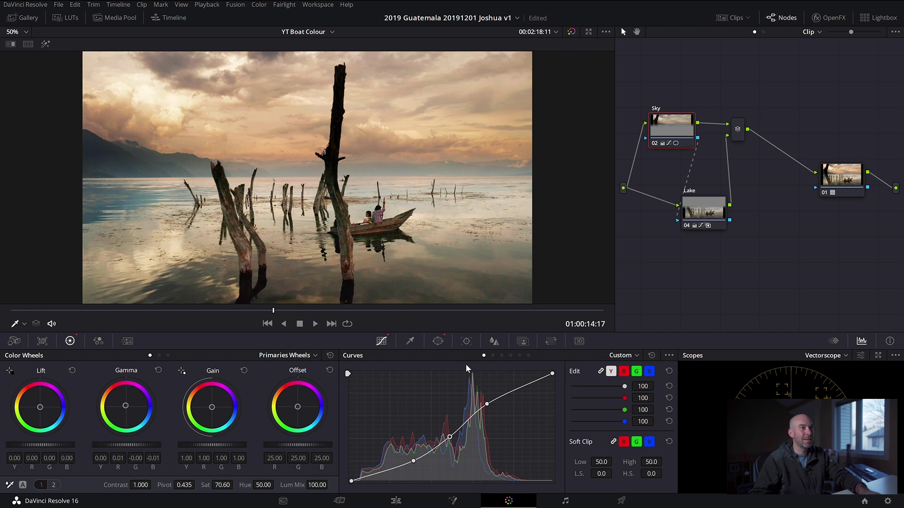
{"action": "key", "text": "shift+h"}
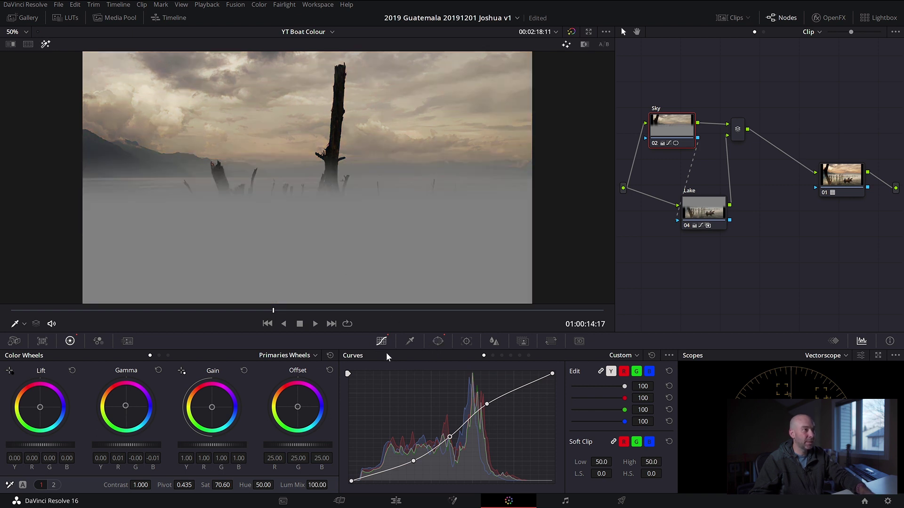
{"action": "left_click", "coordinate": [409, 343]}
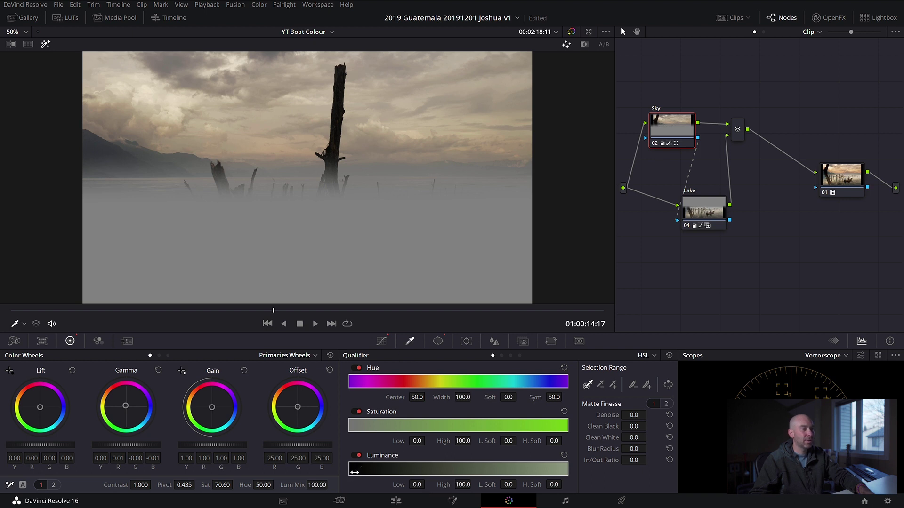
Step: Raise the luminance Low to 57.0 with 7.4 softness, set blur radius 8.3, and play back
{"action": "left_click_drag", "start_coordinate": [351, 473], "coordinate": [486, 472]}
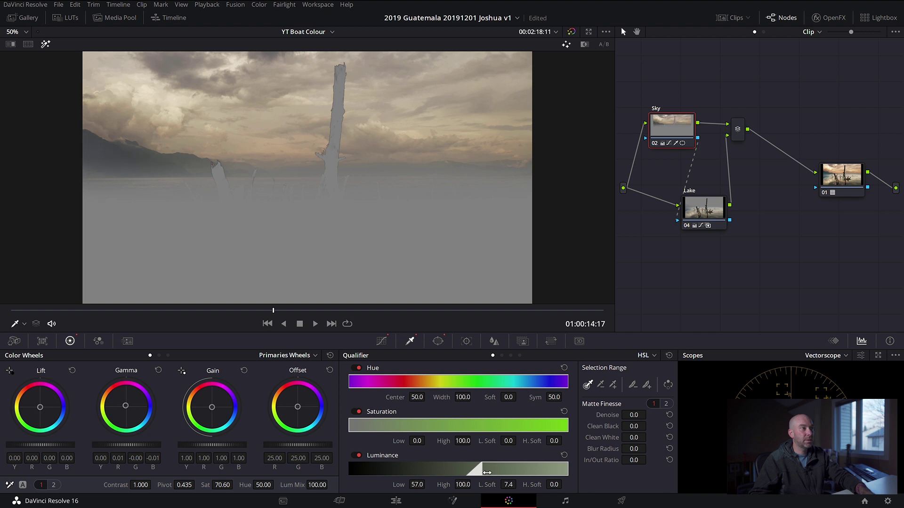
{"action": "left_click_drag", "start_coordinate": [649, 449], "coordinate": [649, 448]}
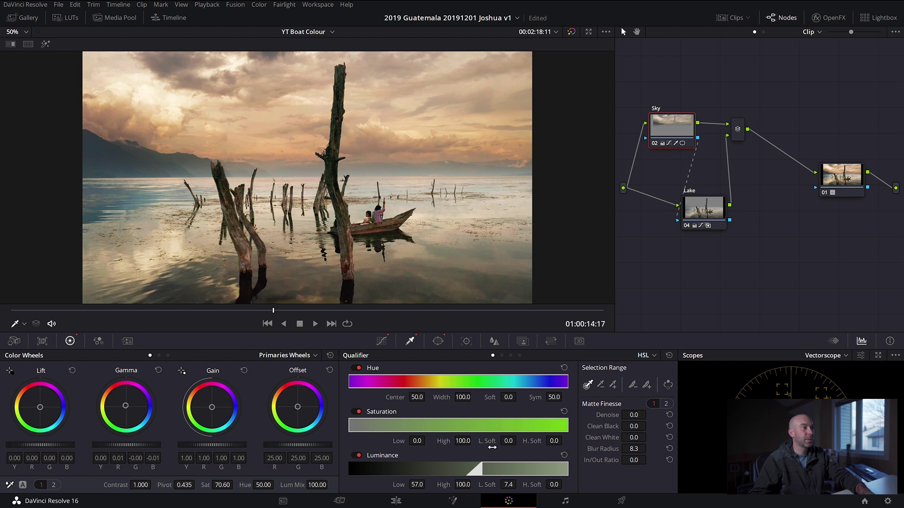
{"action": "key", "text": "space"}
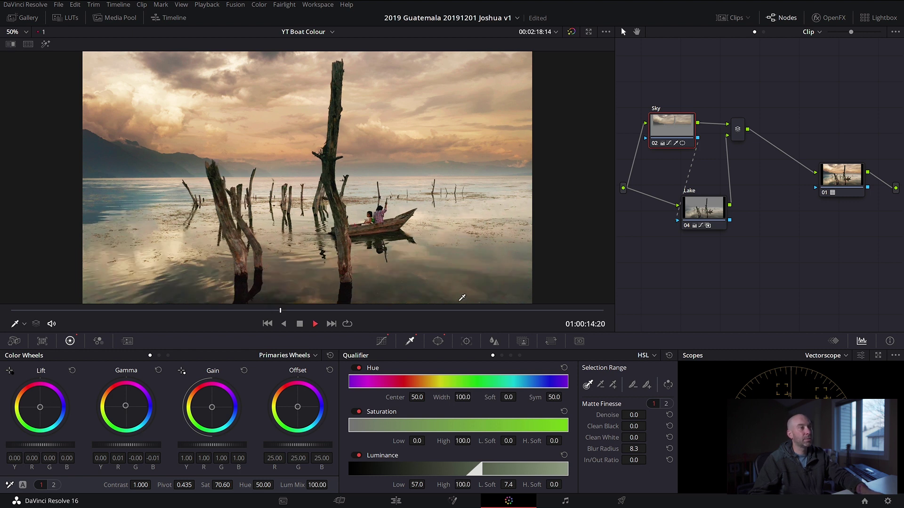